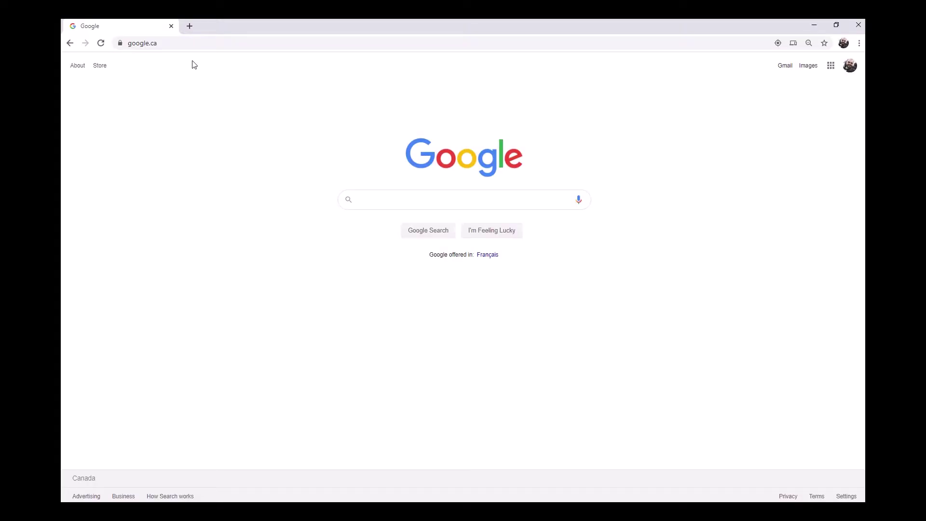
Go to pearsonvue.com and open the For Test Takers 'Schedule an exam' page
{"action": "left_click", "coordinate": [187, 43]}
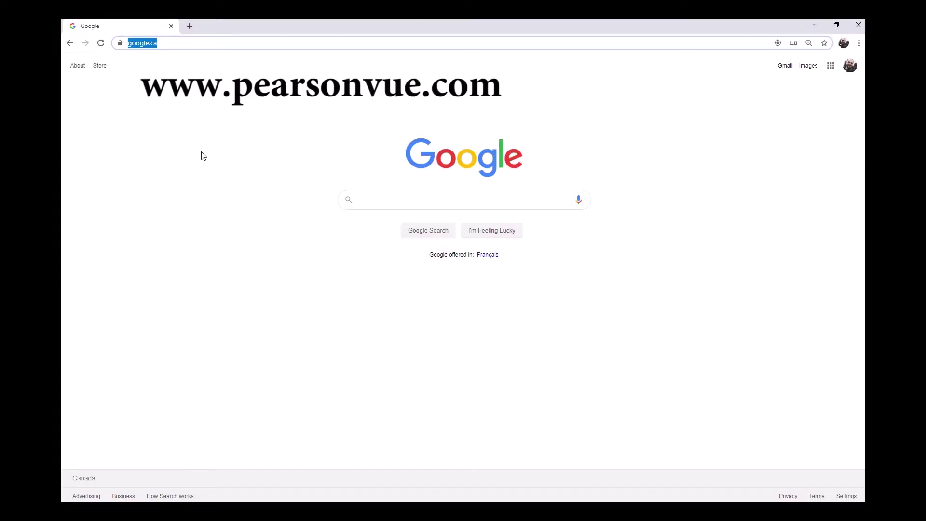
{"action": "type", "text": "pearsonvue.com"}
{"action": "key", "text": "Return"}
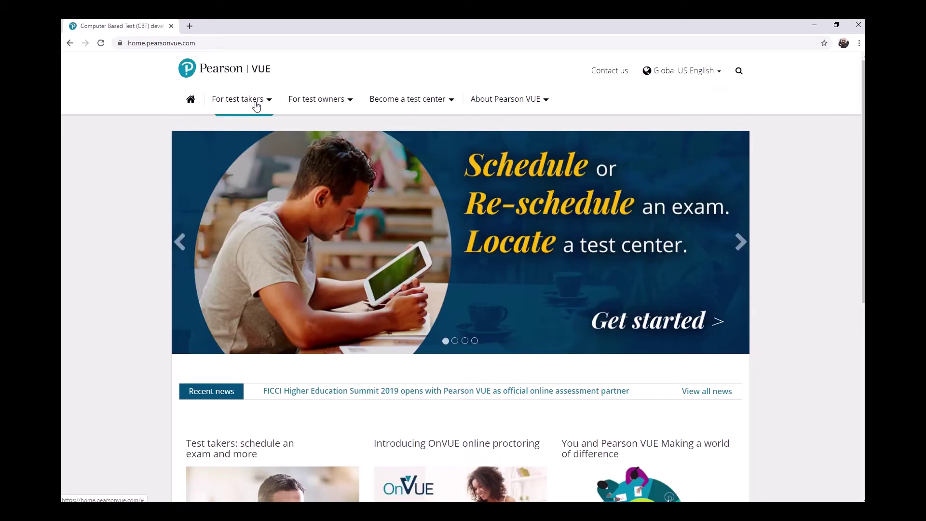
{"action": "left_click", "coordinate": [256, 103]}
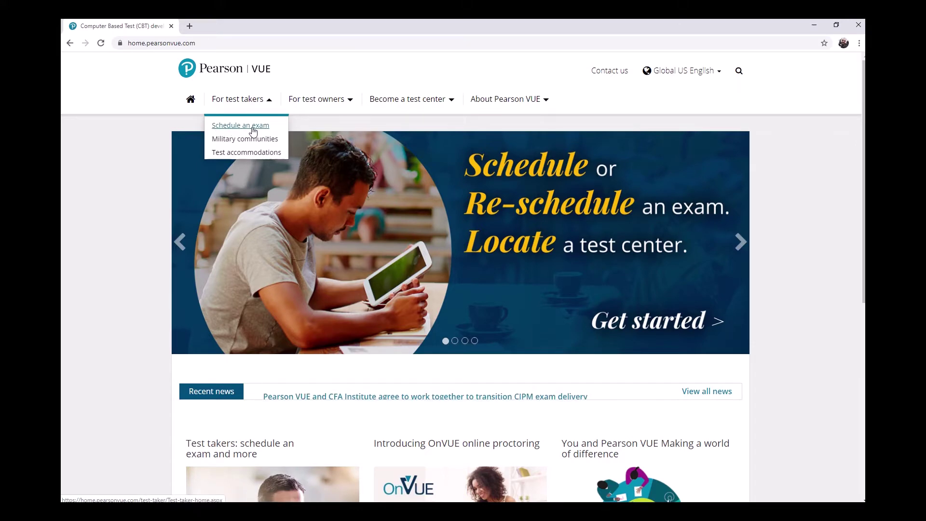
{"action": "left_click", "coordinate": [253, 129]}
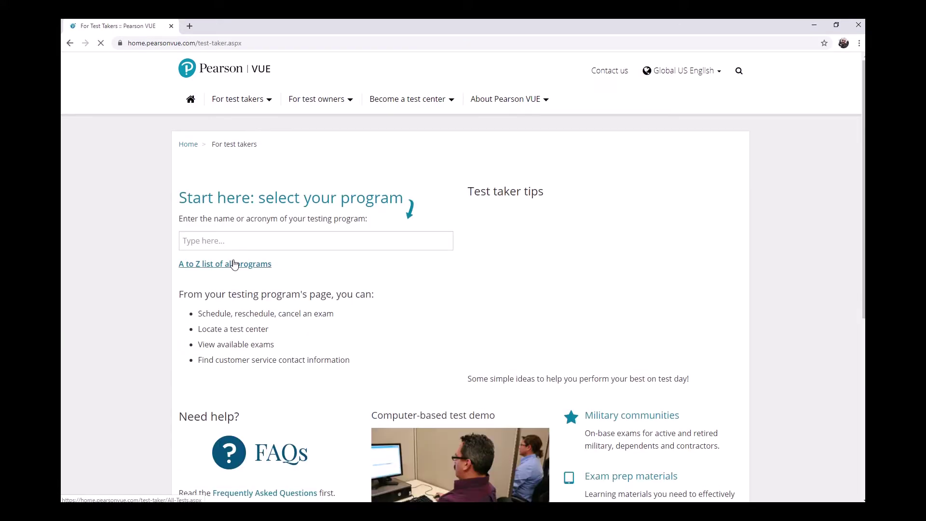
Search testing programs, trying Juniper, Fortinet and PeopleCert, then open Cisco Systems
{"action": "left_click", "coordinate": [244, 239]}
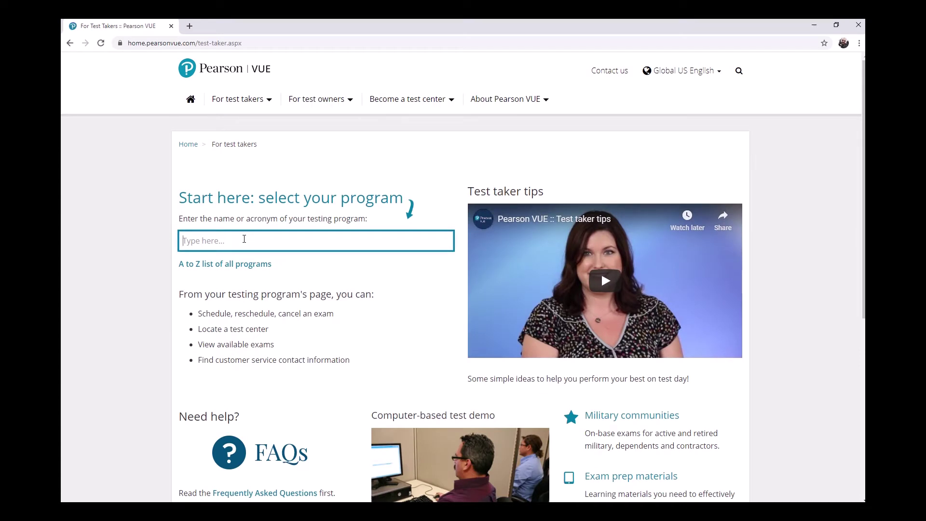
{"action": "type", "text": "cis"}
{"action": "type", "text": "co"}
{"action": "key", "text": "BackSpace"}
{"action": "key", "text": "BackSpace"}
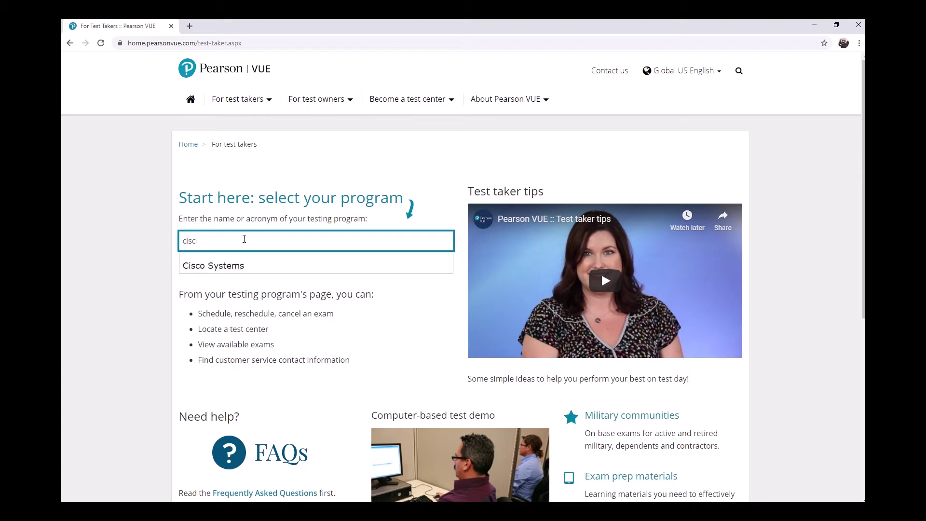
{"action": "key", "text": "BackSpace"}
{"action": "key", "text": "BackSpace"}
{"action": "key", "text": "BackSpace"}
{"action": "type", "text": "ju"}
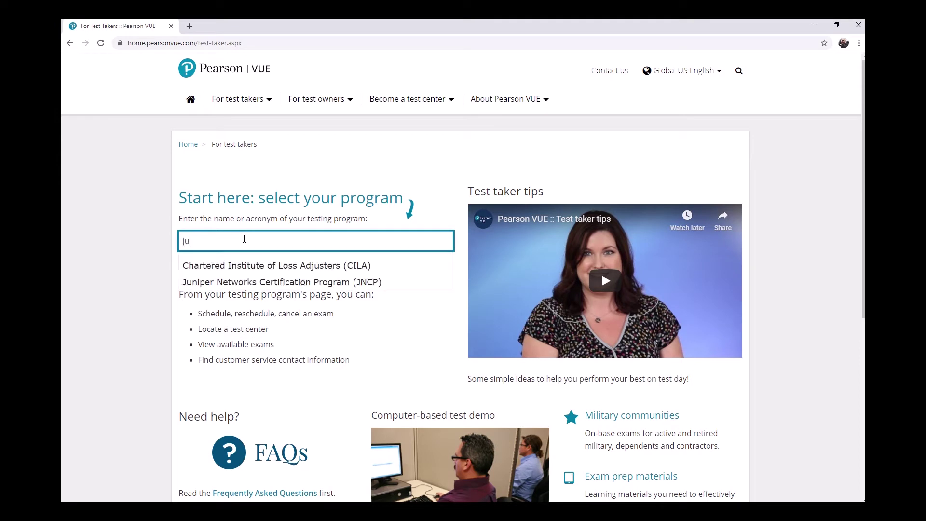
{"action": "type", "text": "ni"}
{"action": "key", "text": "BackSpace"}
{"action": "key", "text": "BackSpace"}
{"action": "key", "text": "BackSpace"}
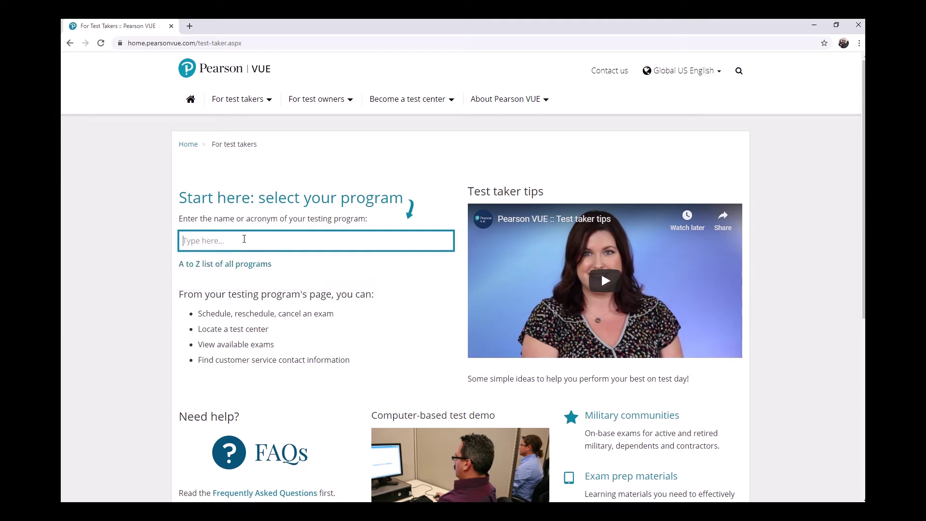
{"action": "type", "text": "fortin"}
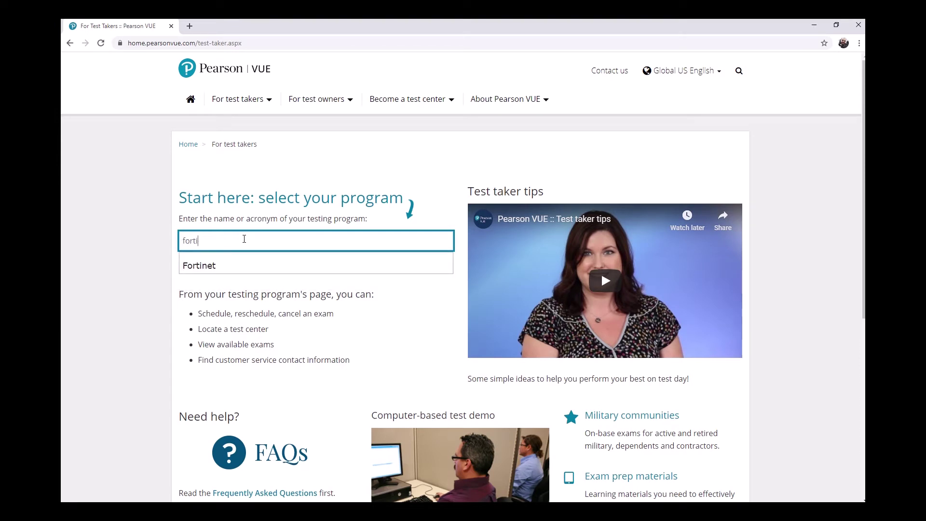
{"action": "key", "text": "BackSpace"}
{"action": "key", "text": "BackSpace"}
{"action": "key", "text": "BackSpace"}
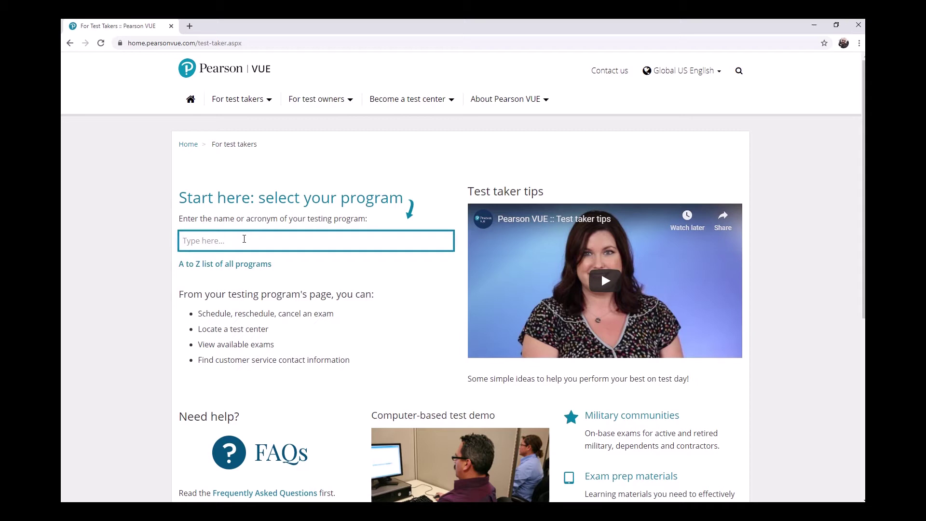
{"action": "type", "text": "peop"}
{"action": "key", "text": "BackSpace"}
{"action": "key", "text": "BackSpace"}
{"action": "key", "text": "BackSpace"}
{"action": "key", "text": "BackSpace"}
{"action": "type", "text": "cisco"}
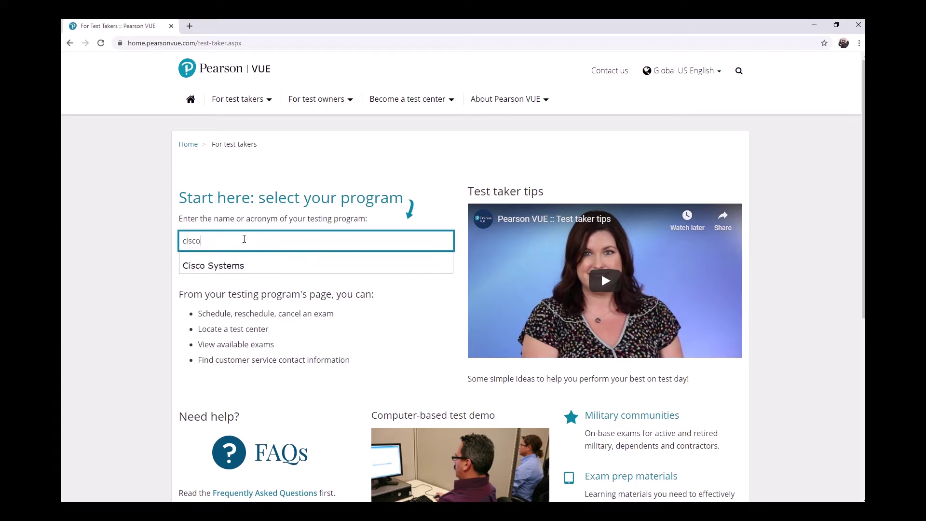
{"action": "left_click", "coordinate": [224, 266]}
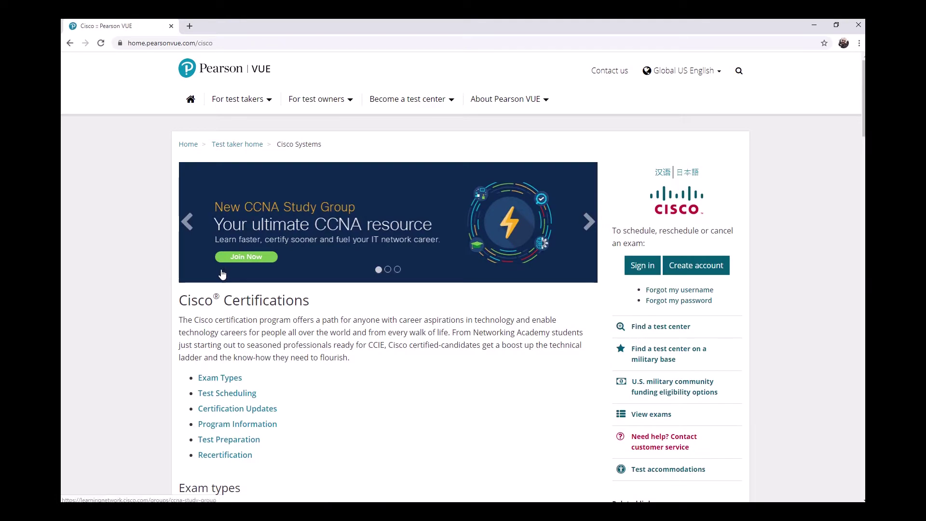
Sign in to the Pearson VUE account for Cisco exams with username and password
{"action": "left_click", "coordinate": [643, 271]}
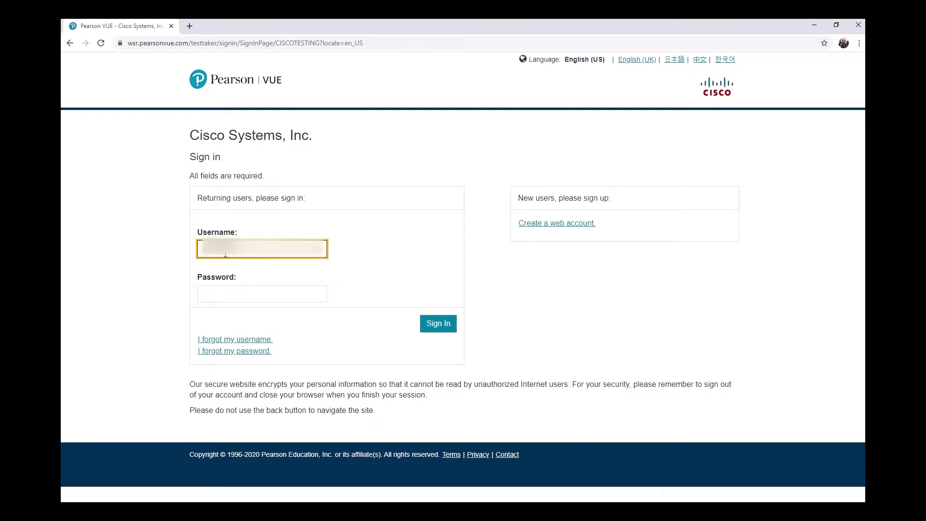
{"action": "key", "text": "Tab"}
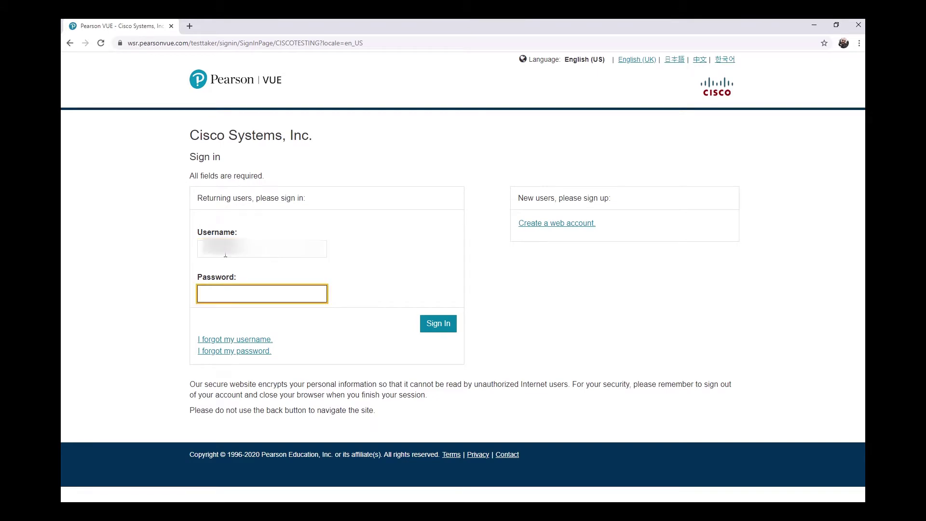
{"action": "type", "text": "••••••••••"}
{"action": "type", "text": "•"}
{"action": "key", "text": "Return"}
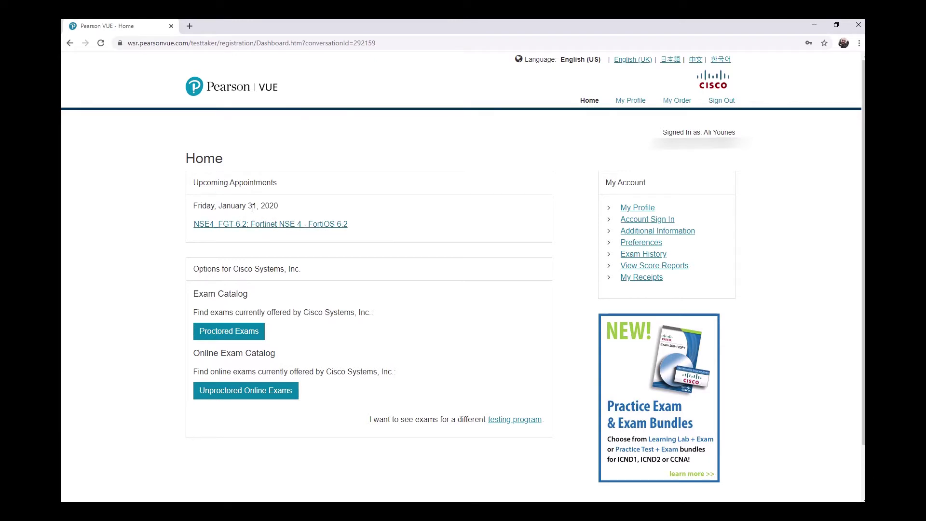
Open Proctored Exams from the dashboard and expand the group listing tracks like New CCNA
{"action": "left_click", "coordinate": [232, 335]}
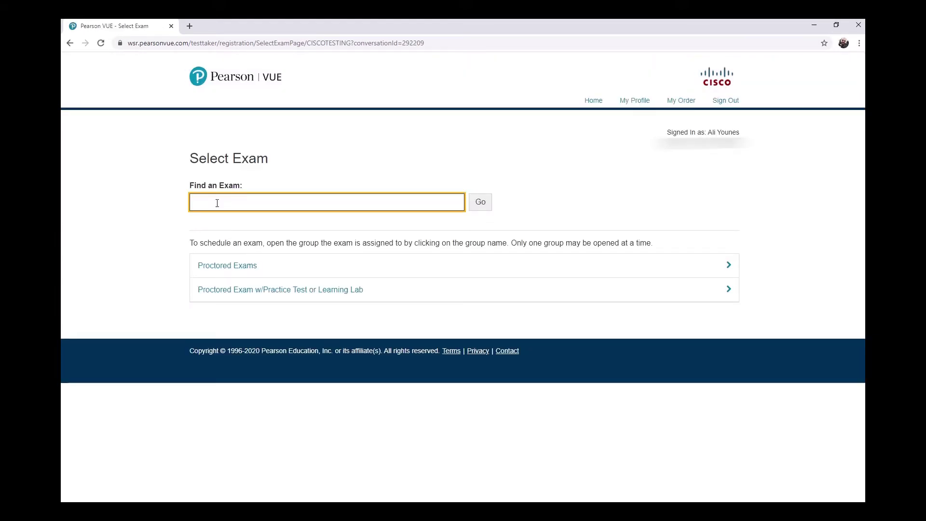
{"action": "left_click", "coordinate": [232, 267]}
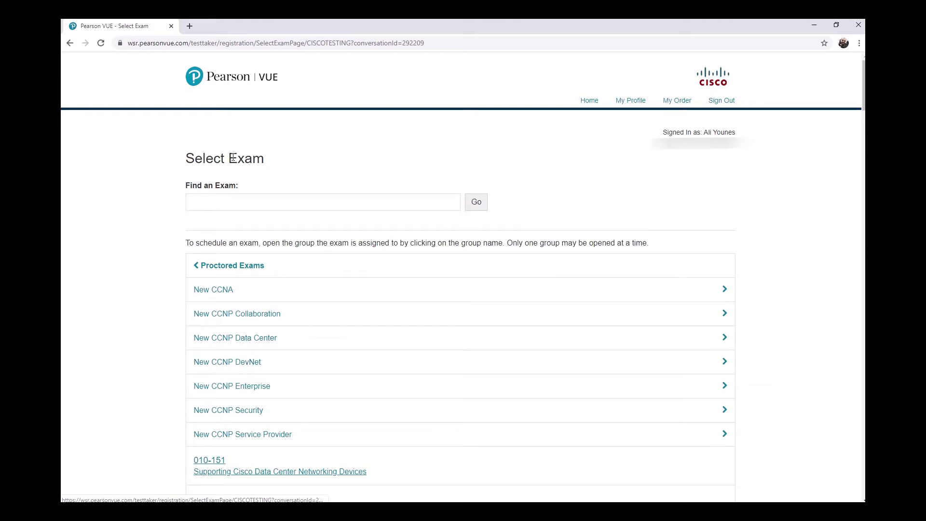
Search '200-3', select 200-301: Cisco Certified Network Associate and look it up
{"action": "left_click", "coordinate": [241, 210]}
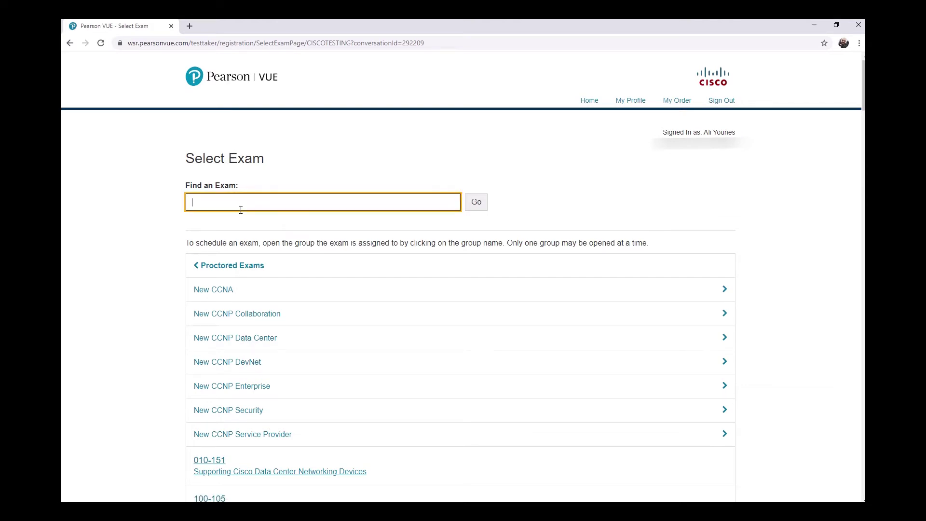
{"action": "type", "text": "200-"}
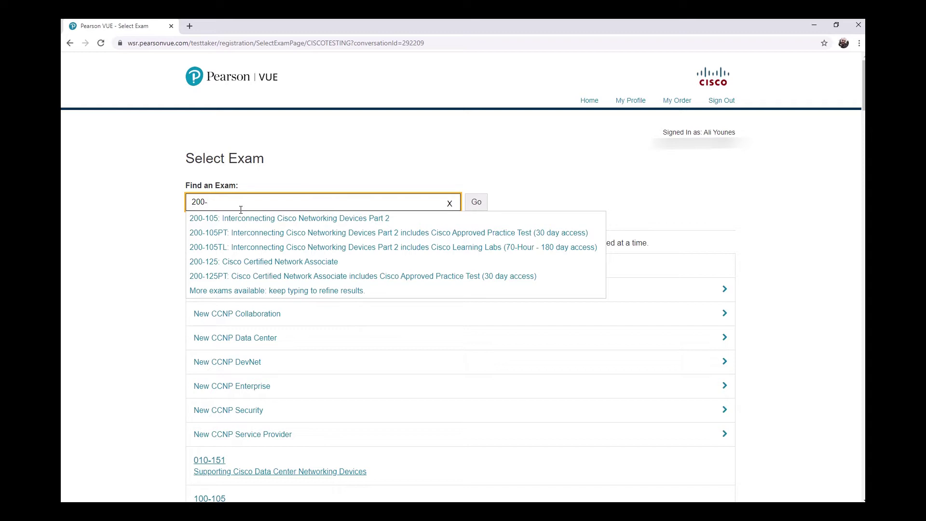
{"action": "type", "text": "3"}
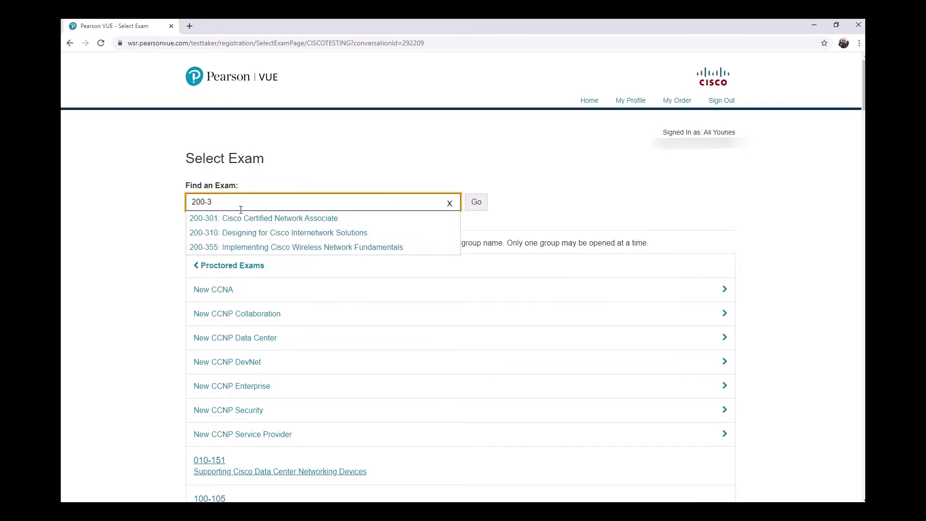
{"action": "left_click", "coordinate": [237, 219]}
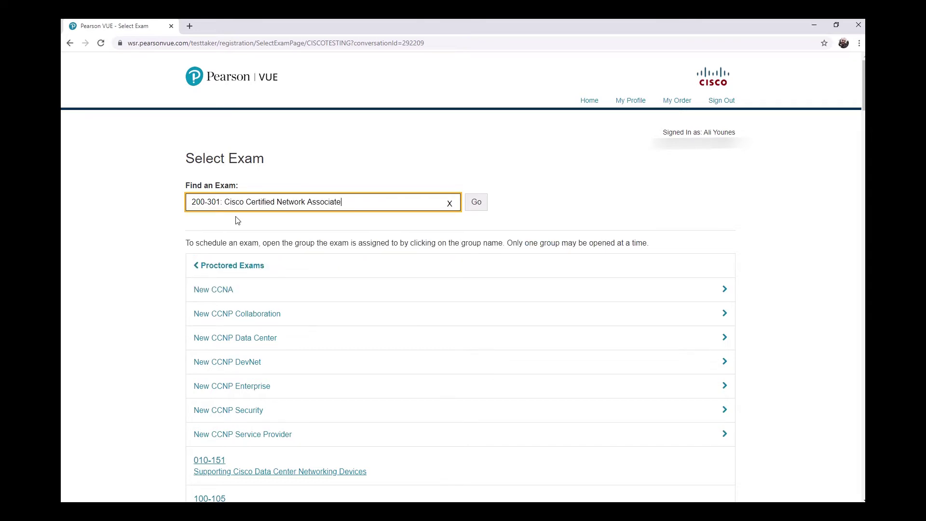
{"action": "left_click", "coordinate": [479, 205]}
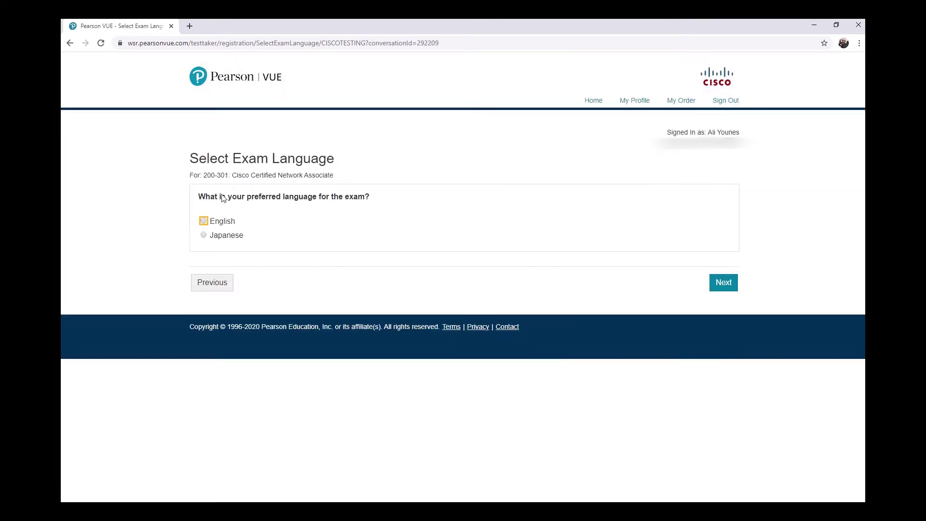
Choose English as the CCNA exam language and continue to Exam Details
{"action": "left_click", "coordinate": [204, 222]}
{"action": "left_click", "coordinate": [723, 284]}
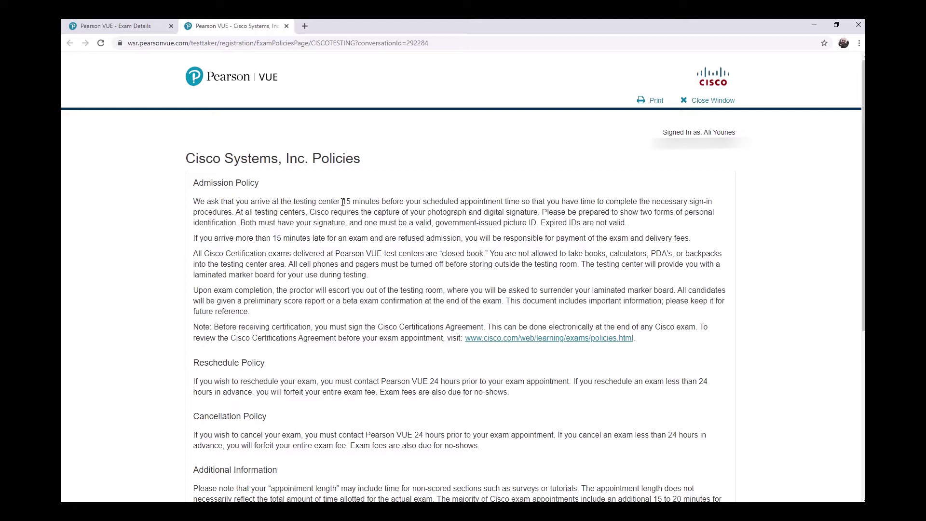
Highlight the 15-minutes-early arrival rule in Cisco's testing policies
{"action": "left_click_drag", "start_coordinate": [343, 201], "coordinate": [427, 202]}
{"action": "left_click", "coordinate": [364, 233]}
{"action": "left_click_drag", "start_coordinate": [443, 254], "coordinate": [483, 256]}
{"action": "left_click_drag", "start_coordinate": [194, 276], "coordinate": [277, 276]}
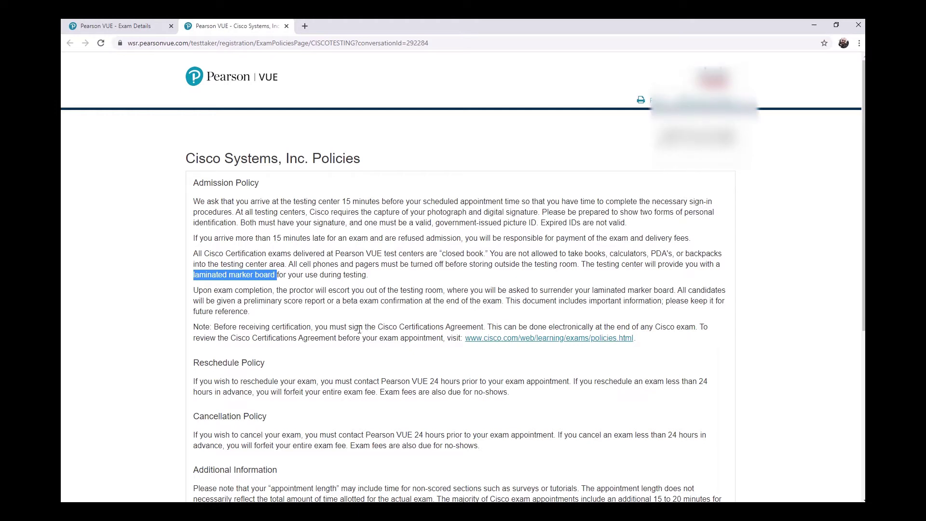
{"action": "scroll", "coordinate": [428, 363], "scroll_direction": "down", "scroll_amount": 1}
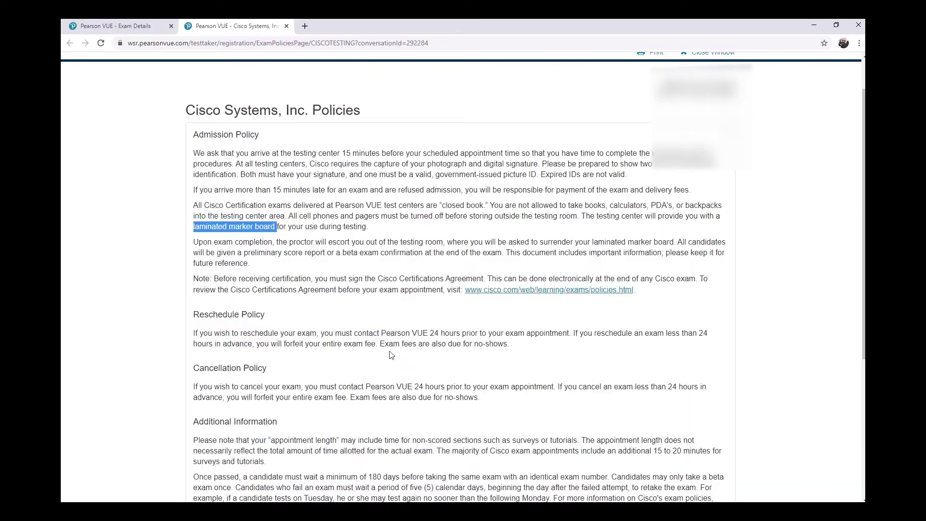
{"action": "scroll", "coordinate": [392, 355], "scroll_direction": "down", "scroll_amount": 3}
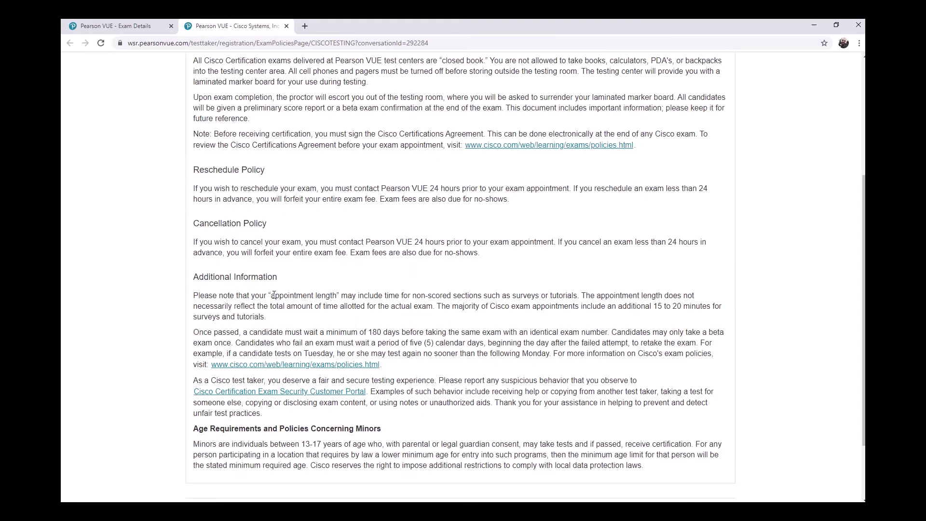
{"action": "left_click_drag", "start_coordinate": [299, 295], "coordinate": [338, 296]}
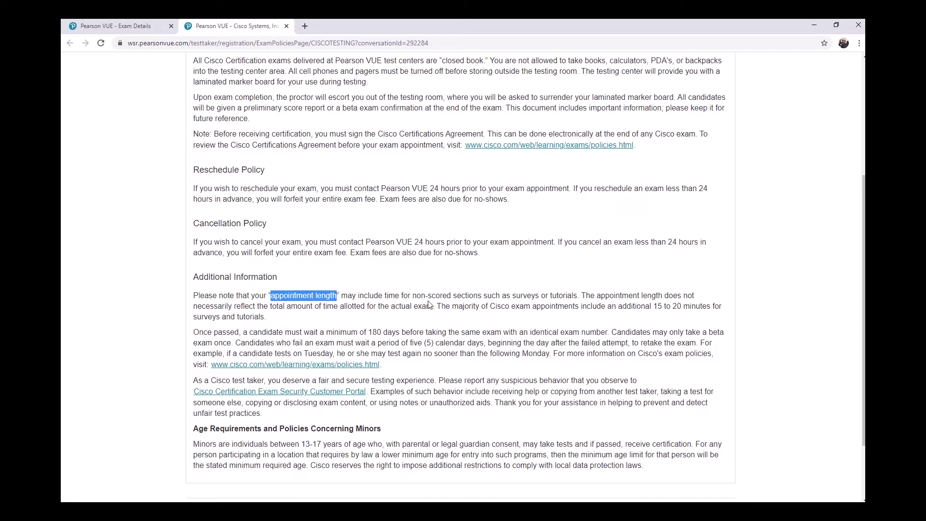
{"action": "left_click", "coordinate": [454, 292]}
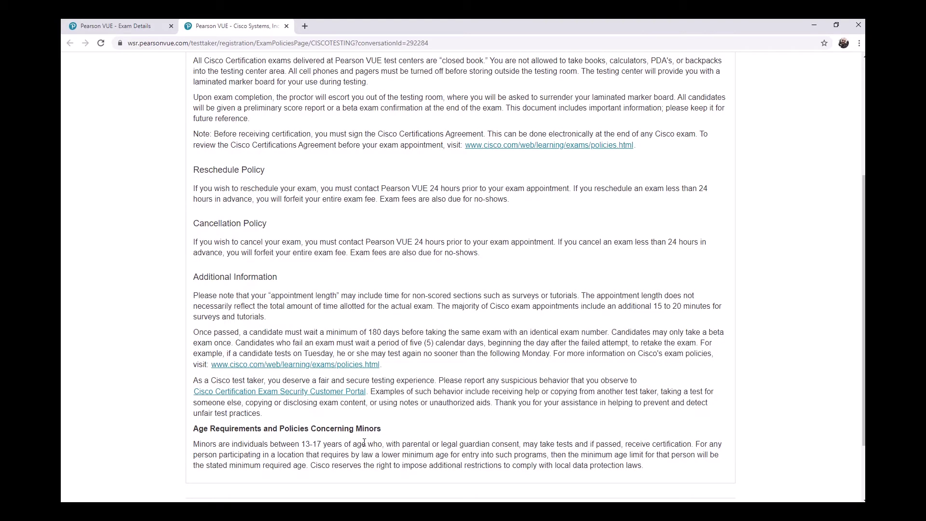
{"action": "scroll", "coordinate": [434, 410], "scroll_direction": "up", "scroll_amount": 3}
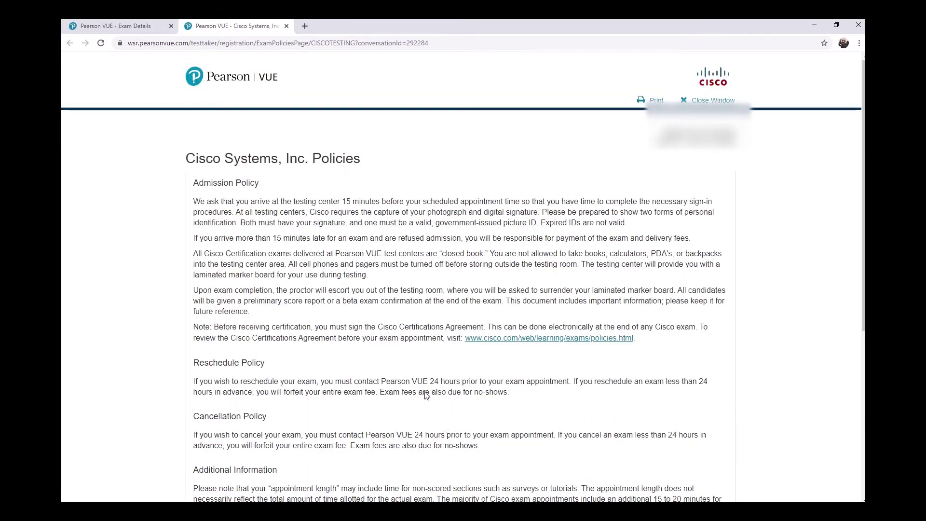
Return to Exam Details, schedule the CCNA and accept the Cisco certification agreement
{"action": "left_click", "coordinate": [137, 24]}
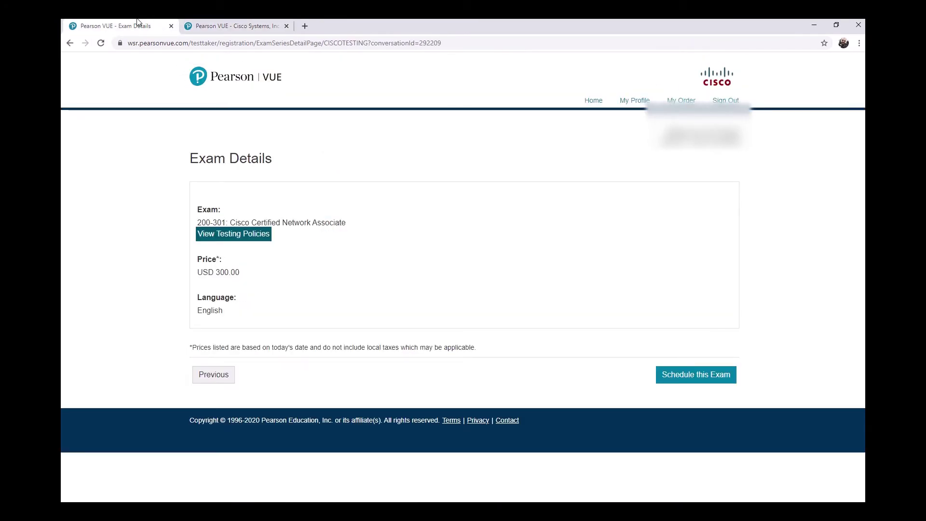
{"action": "left_click", "coordinate": [679, 376]}
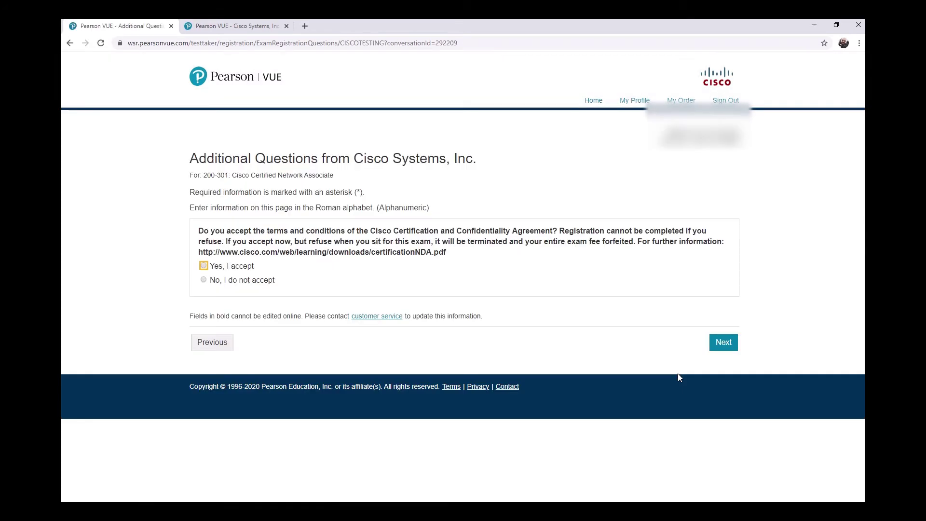
{"action": "left_click", "coordinate": [215, 268]}
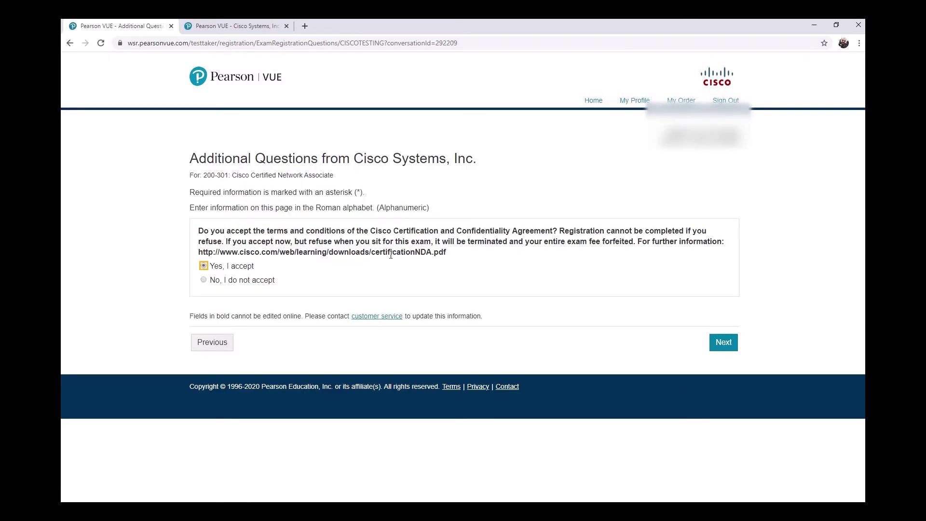
{"action": "left_click", "coordinate": [727, 344]}
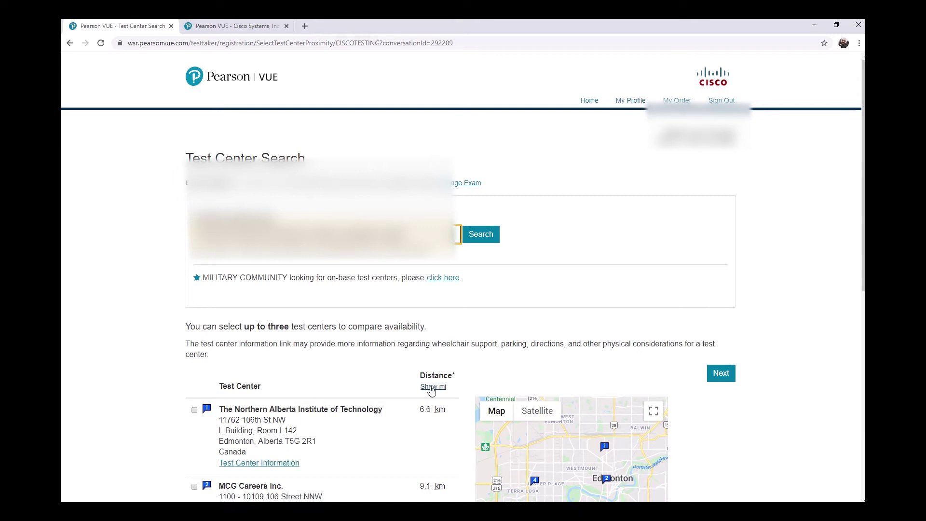
Pick The Northern Alberta Institute of Technology as the test center and continue
{"action": "scroll", "coordinate": [389, 389], "scroll_direction": "down", "scroll_amount": 6}
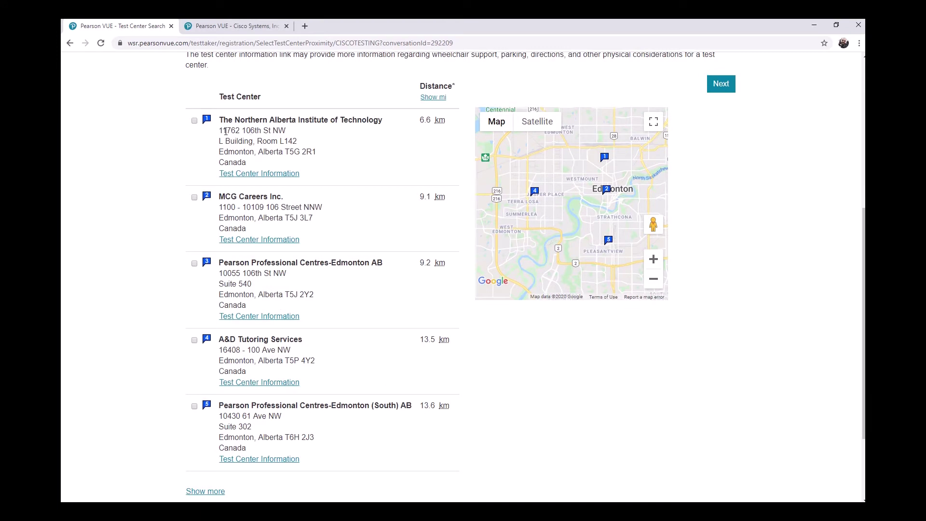
{"action": "left_click", "coordinate": [194, 122]}
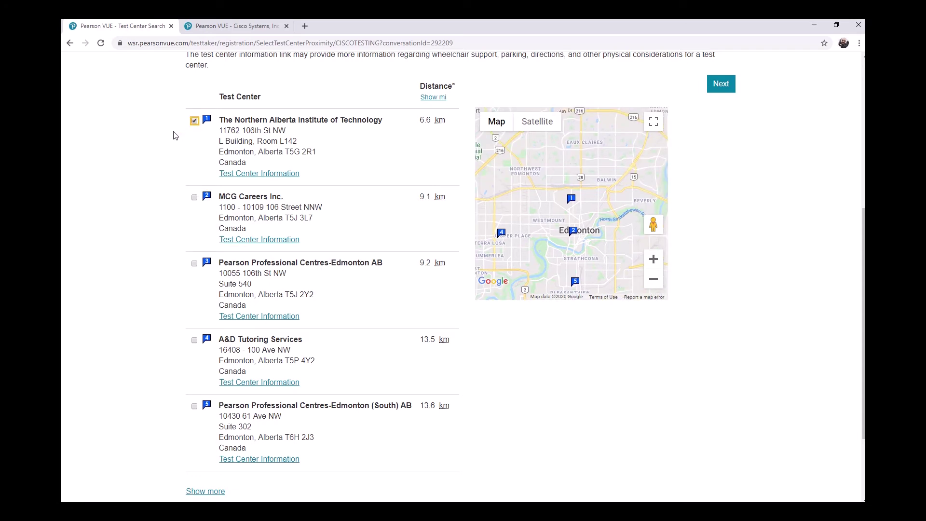
{"action": "left_click", "coordinate": [726, 83]}
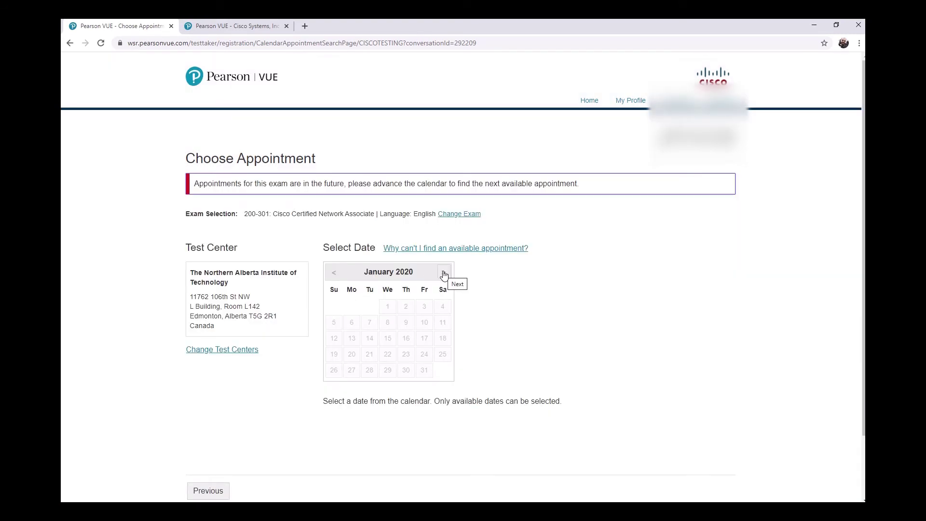
Book the exam for Monday, February 24, 2020 at 09:30 AM
{"action": "left_click", "coordinate": [444, 275]}
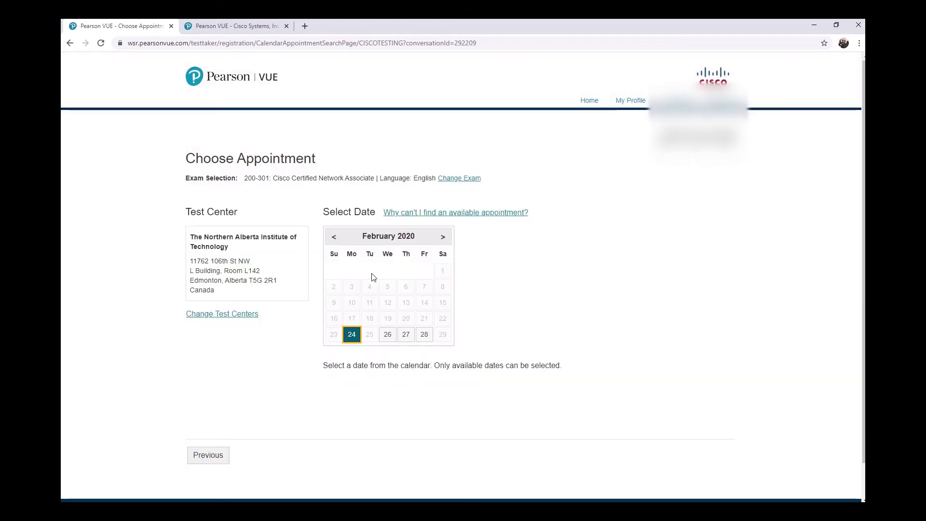
{"action": "left_click", "coordinate": [350, 336]}
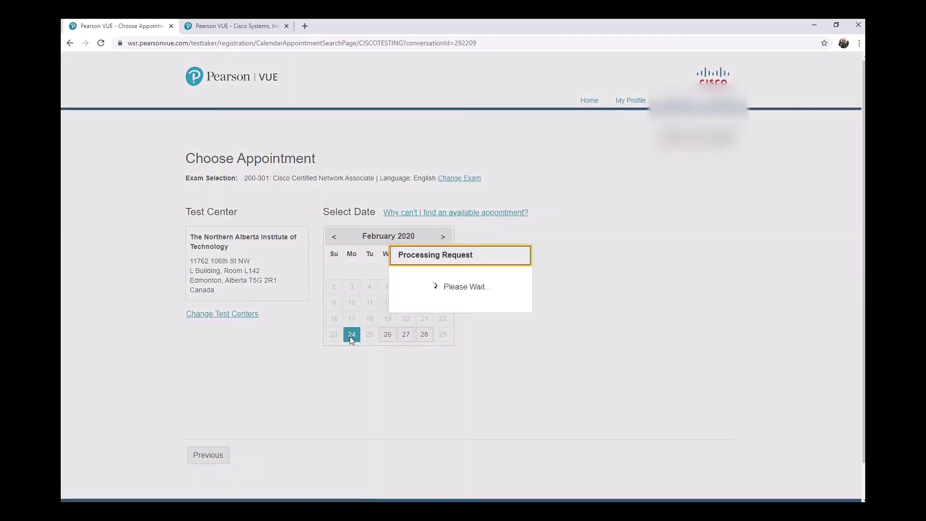
{"action": "scroll", "coordinate": [274, 369], "scroll_direction": "down", "scroll_amount": 5}
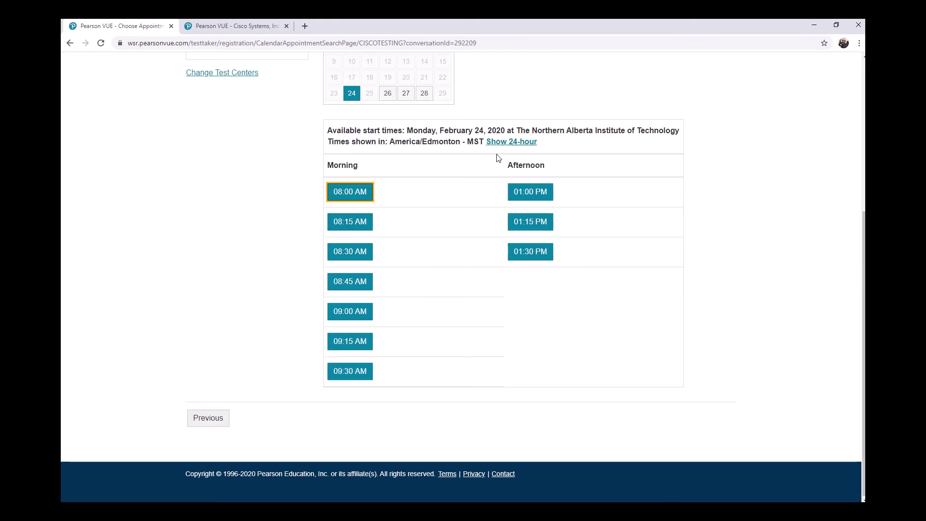
{"action": "left_click", "coordinate": [350, 371]}
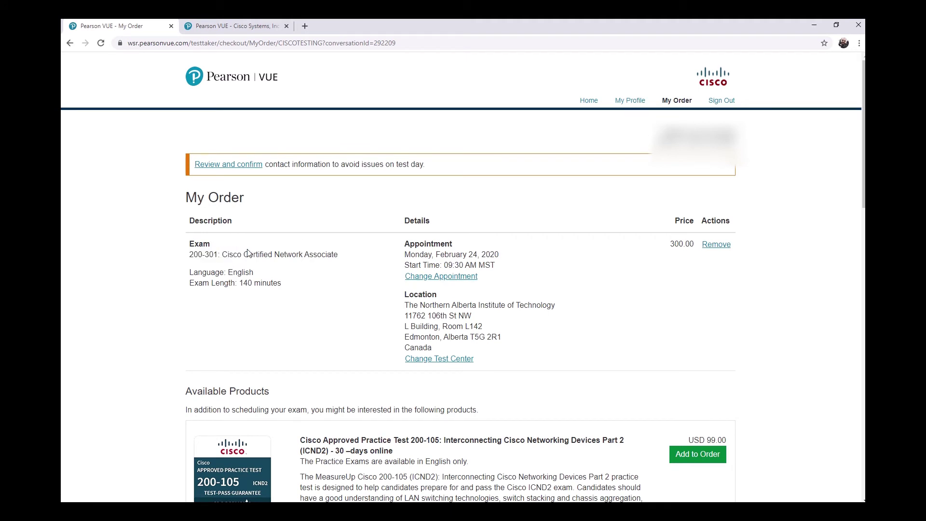
{"action": "left_click_drag", "start_coordinate": [191, 254], "coordinate": [339, 255]}
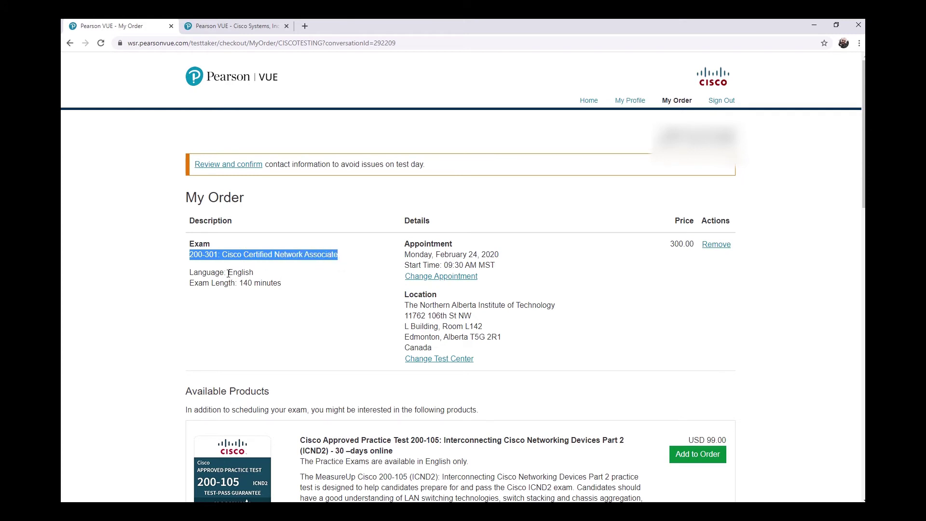
{"action": "left_click_drag", "start_coordinate": [242, 283], "coordinate": [281, 292]}
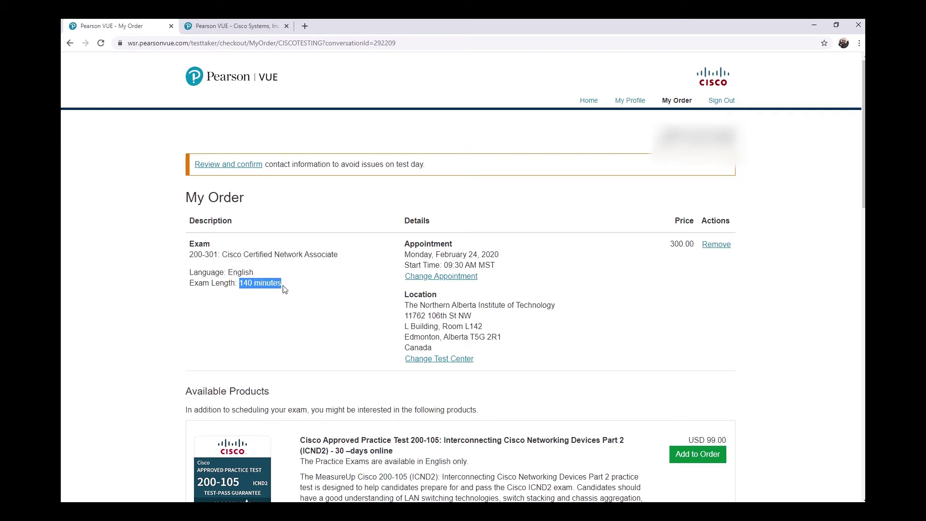
{"action": "left_click", "coordinate": [279, 294]}
{"action": "left_click_drag", "start_coordinate": [443, 265], "coordinate": [495, 266]}
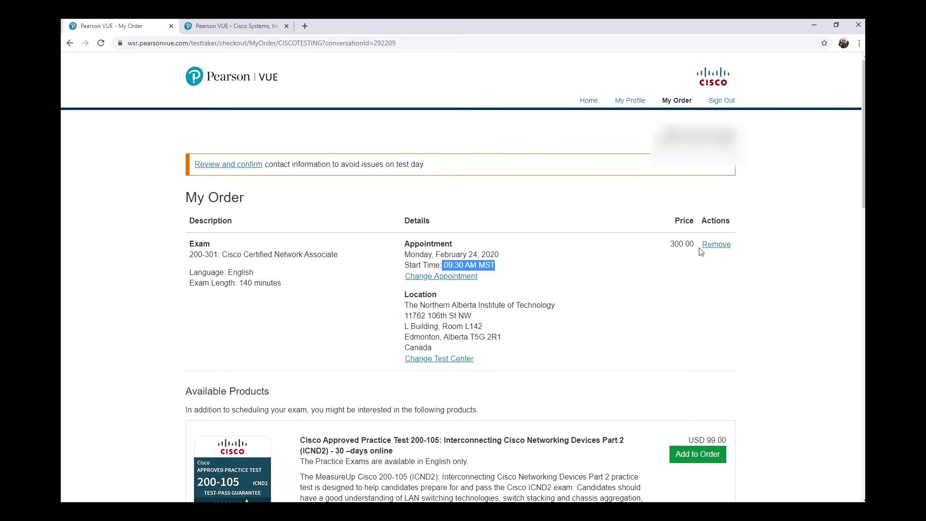
{"action": "left_click_drag", "start_coordinate": [859, 154], "coordinate": [853, 493]}
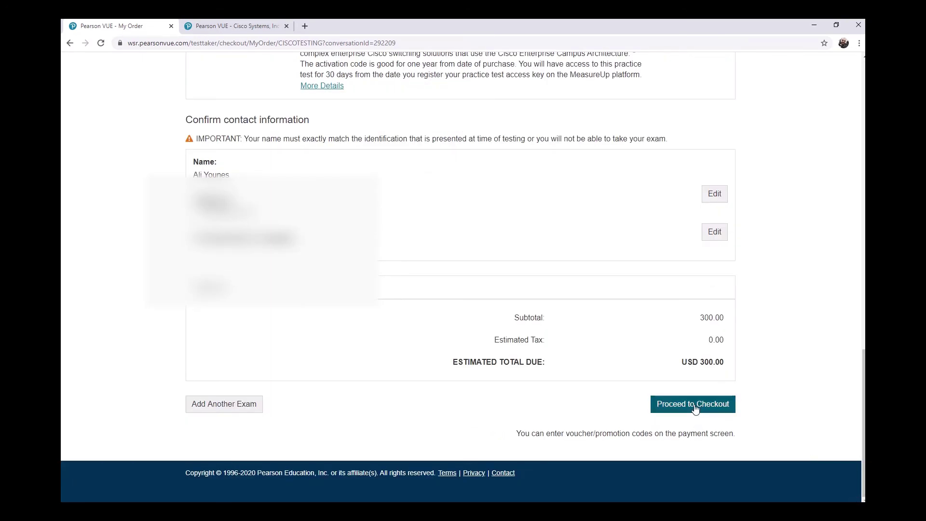
{"action": "scroll", "coordinate": [285, 239], "scroll_direction": "up", "scroll_amount": 7}
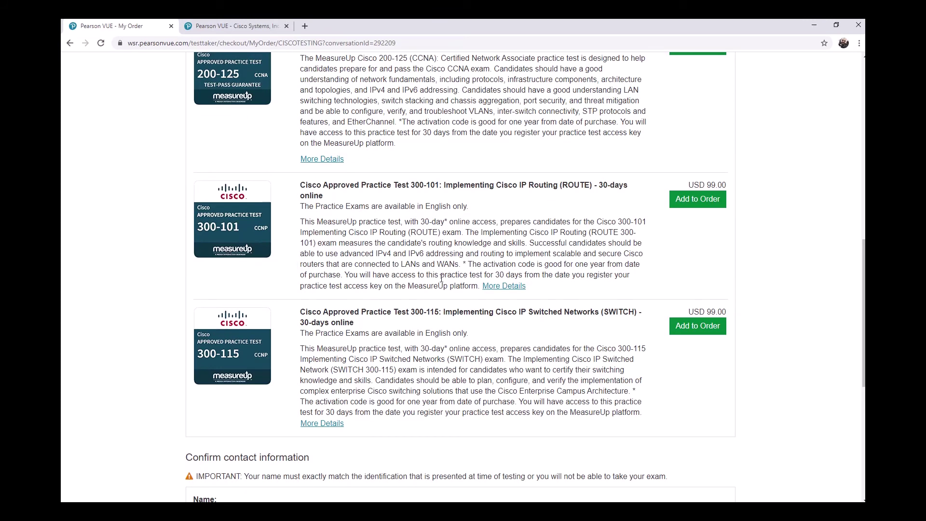
{"action": "scroll", "coordinate": [416, 369], "scroll_direction": "up", "scroll_amount": 3}
{"action": "scroll", "coordinate": [366, 338], "scroll_direction": "up", "scroll_amount": 4}
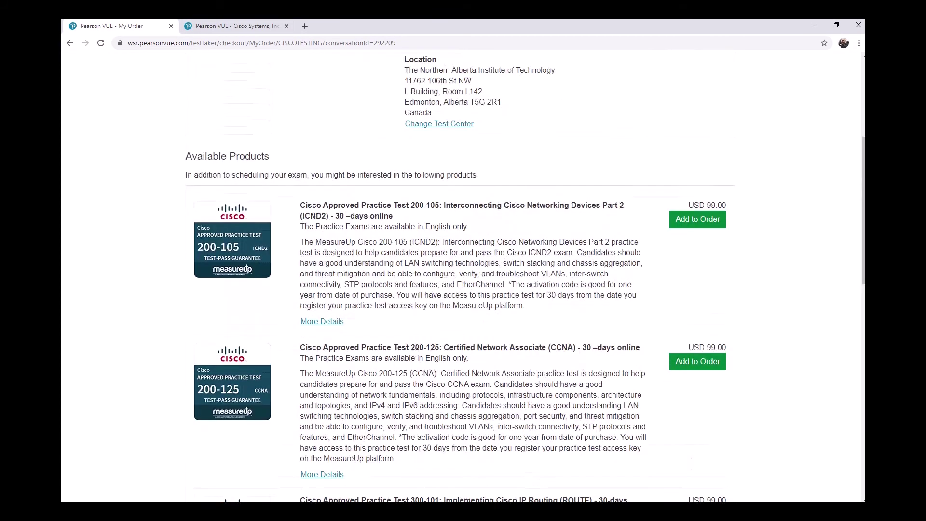
{"action": "scroll", "coordinate": [403, 277], "scroll_direction": "down", "scroll_amount": 8}
{"action": "scroll", "coordinate": [420, 338], "scroll_direction": "down", "scroll_amount": 7}
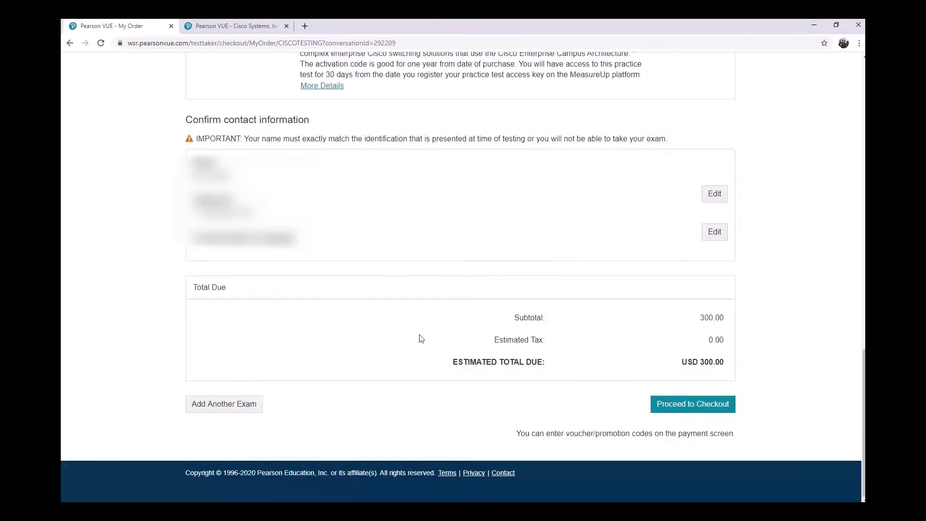
Proceed to checkout and accept Cisco's testing policies to reach the USD 300.00 payment step
{"action": "left_click", "coordinate": [698, 406]}
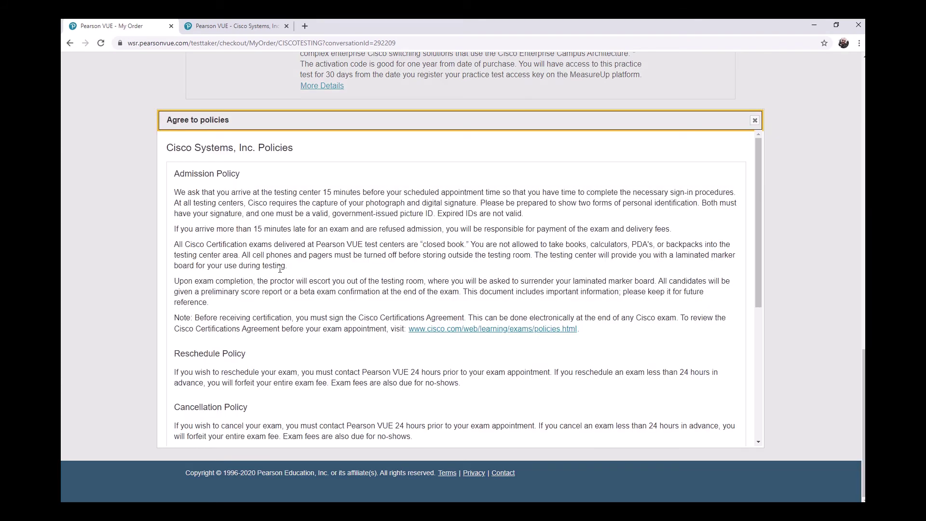
{"action": "scroll", "coordinate": [280, 269], "scroll_direction": "down", "scroll_amount": 2}
{"action": "scroll", "coordinate": [280, 269], "scroll_direction": "down", "scroll_amount": 3}
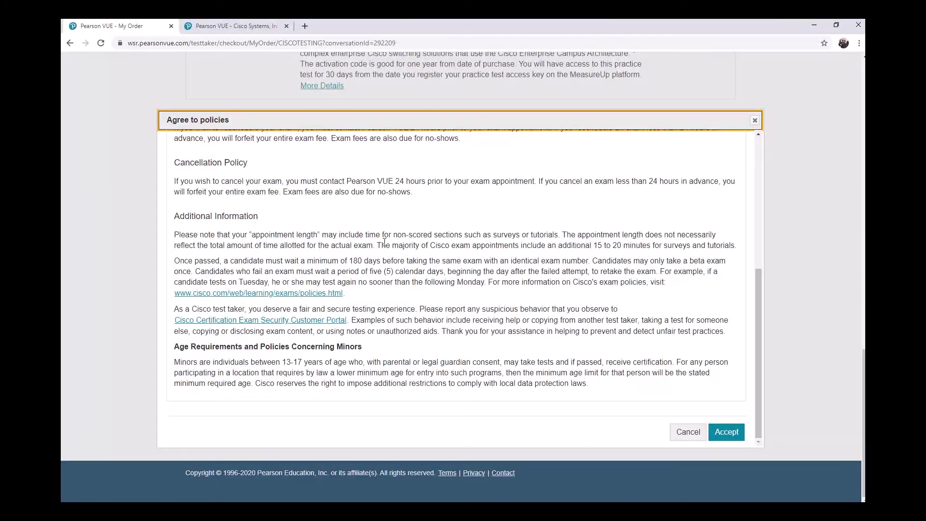
{"action": "left_click", "coordinate": [728, 434]}
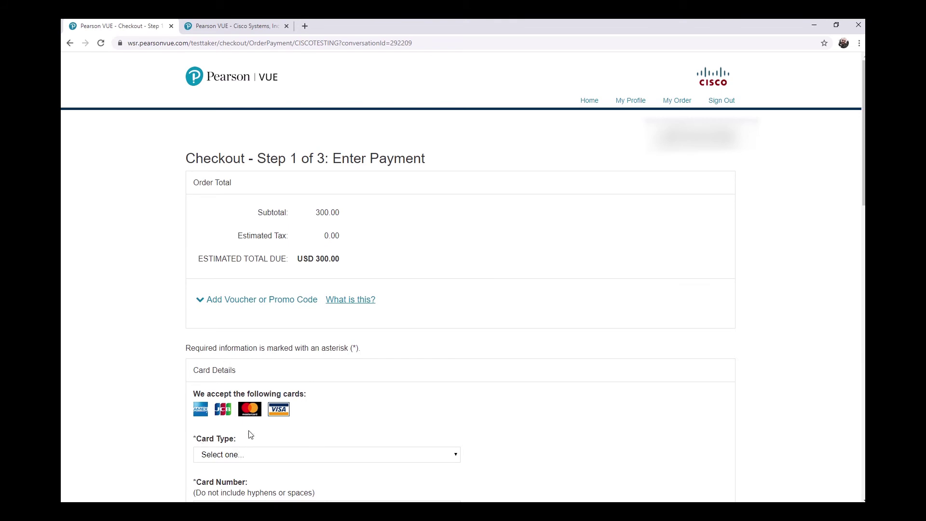
Reveal the Voucher/Promotion Code field and briefly highlight the 300.00 total due
{"action": "left_click", "coordinate": [203, 304]}
{"action": "left_click", "coordinate": [215, 344]}
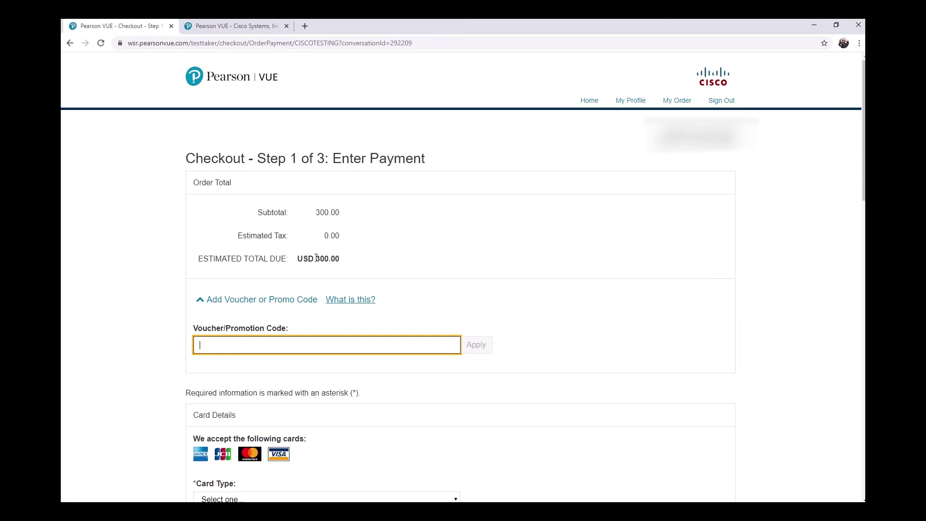
{"action": "left_click_drag", "start_coordinate": [316, 259], "coordinate": [339, 260]}
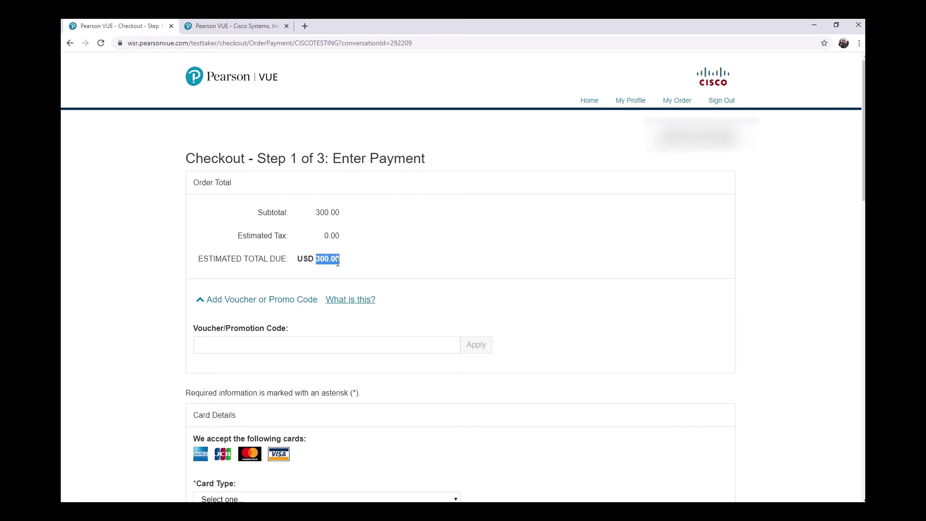
{"action": "left_click", "coordinate": [337, 265]}
Back on My Order, remove the CCNA exam, confirm the removal, and return Home
{"action": "key", "text": "alt+Left"}
{"action": "left_click", "coordinate": [714, 245]}
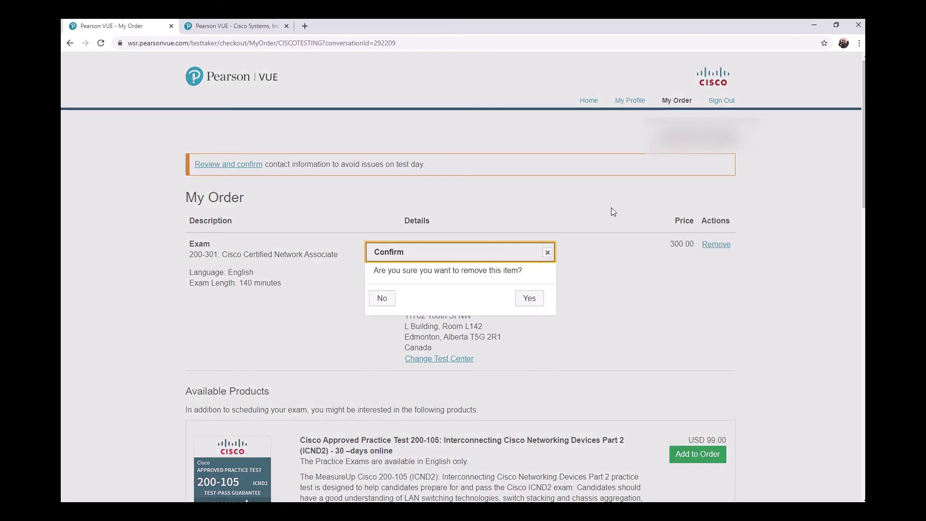
{"action": "left_click", "coordinate": [529, 298]}
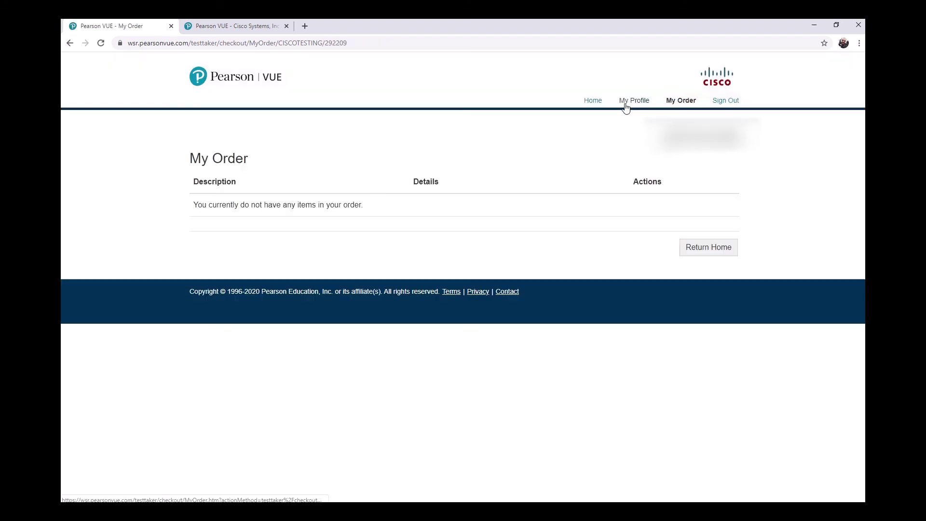
{"action": "left_click", "coordinate": [596, 101]}
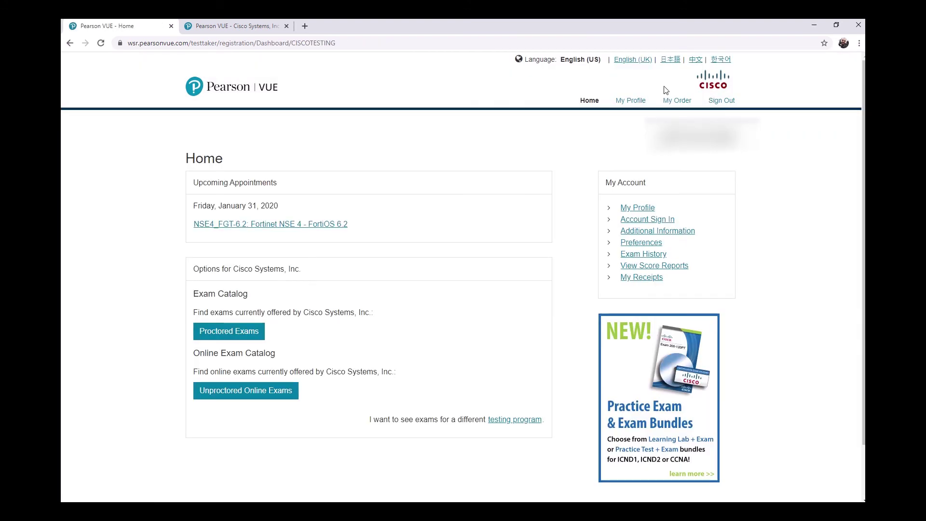
Check Exam History: three passed Cisco exams and no Fortinet exams, then return Home
{"action": "left_click", "coordinate": [638, 254]}
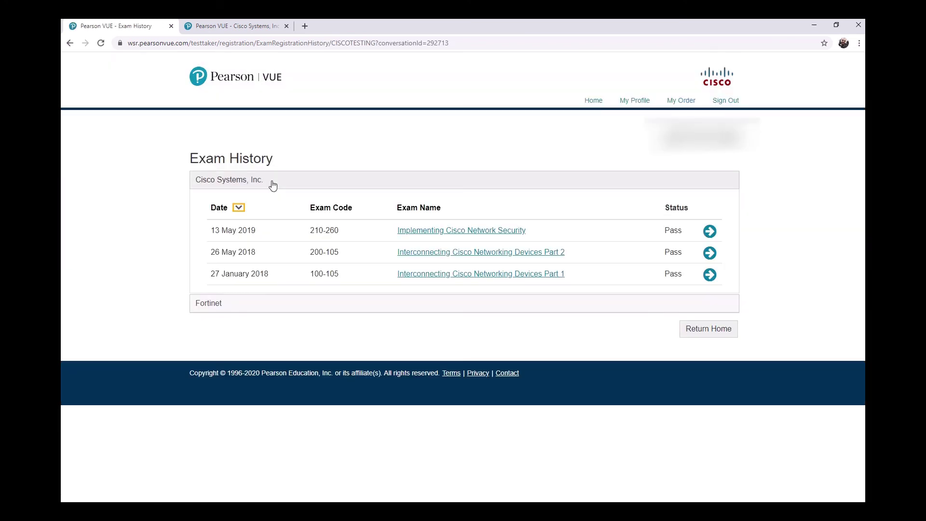
{"action": "left_click", "coordinate": [223, 186]}
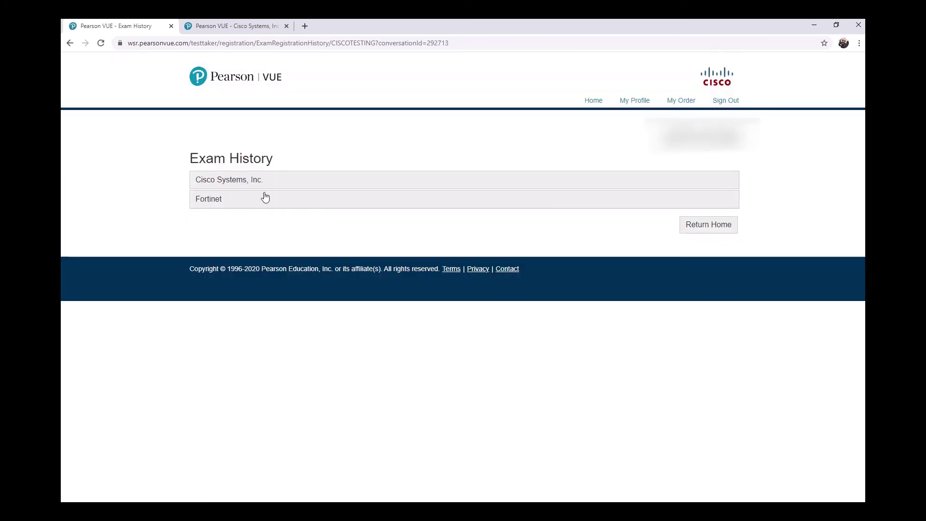
{"action": "left_click", "coordinate": [228, 200]}
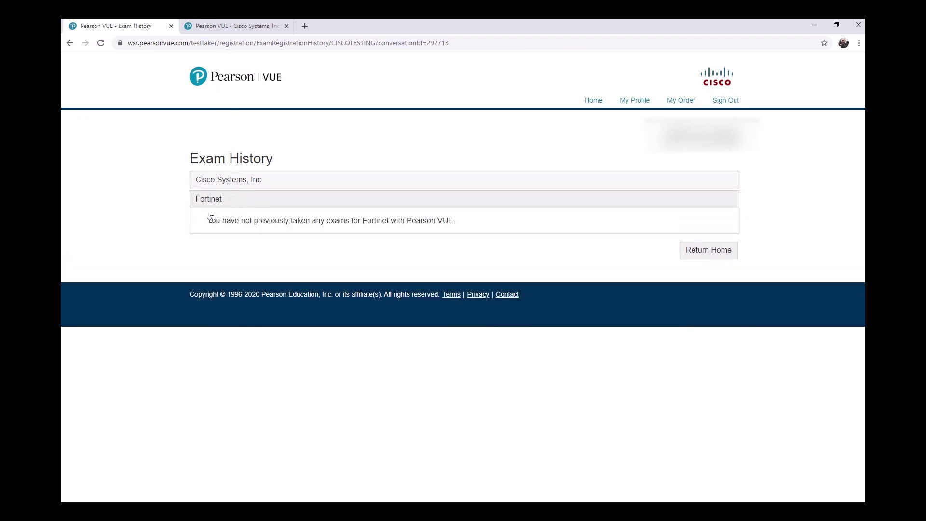
{"action": "left_click_drag", "start_coordinate": [207, 220], "coordinate": [466, 224]}
{"action": "left_click", "coordinate": [366, 201]}
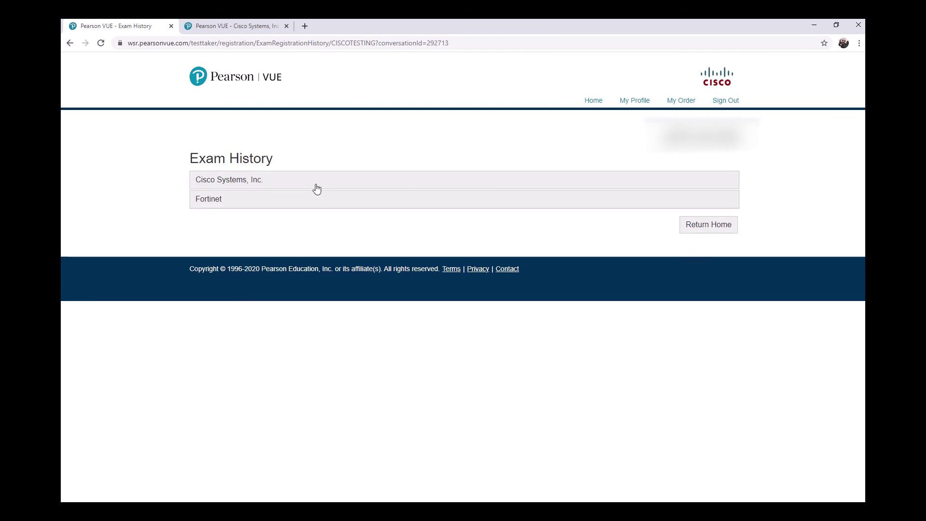
{"action": "left_click", "coordinate": [269, 181]}
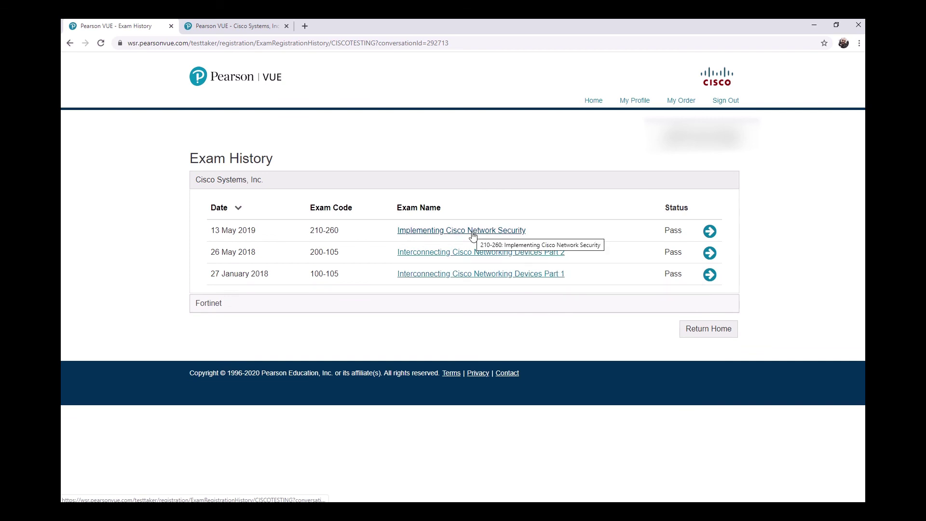
{"action": "left_click", "coordinate": [706, 328]}
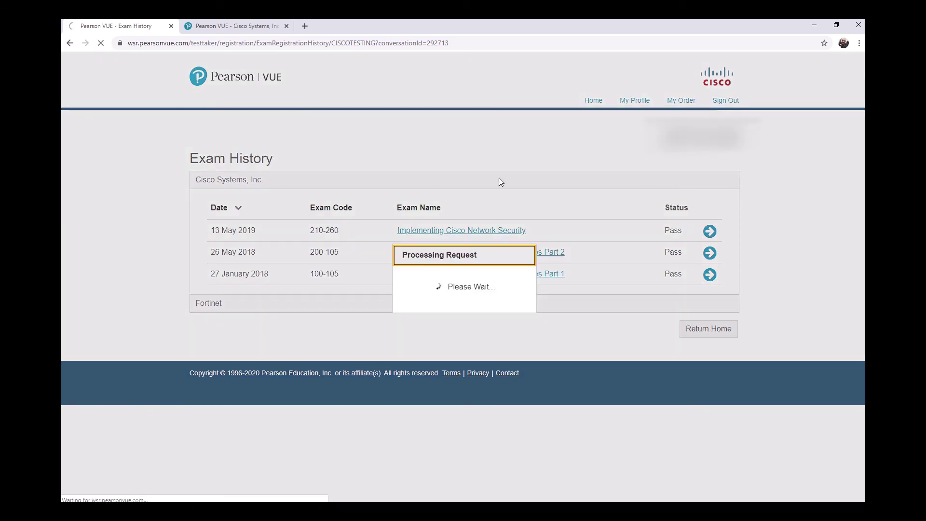